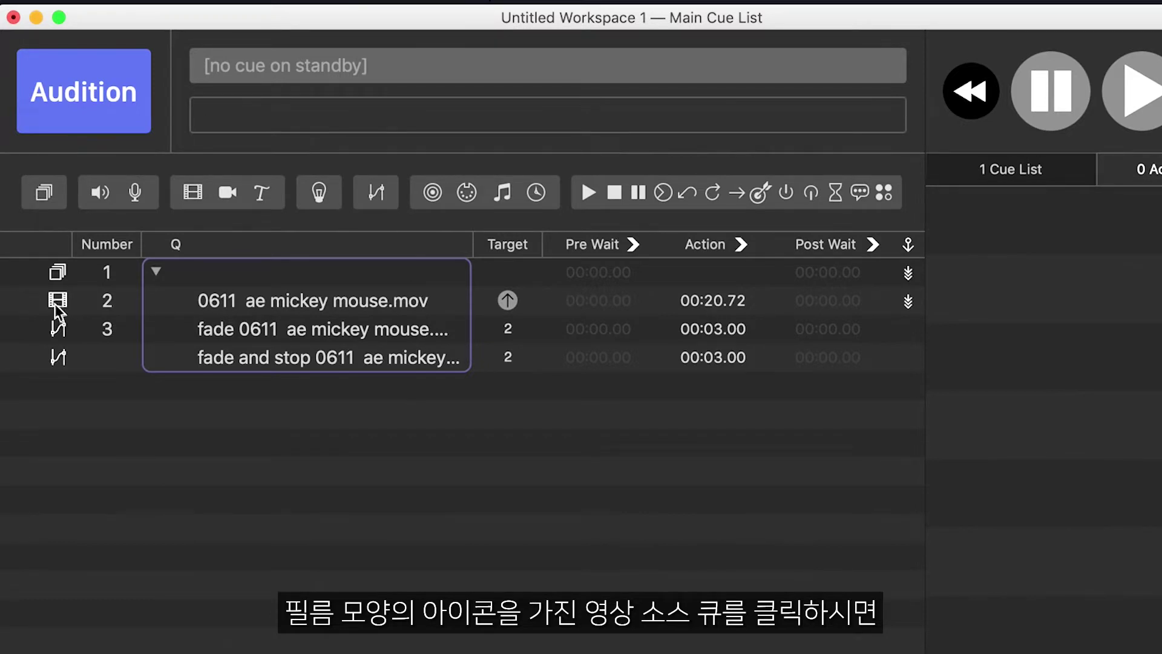
Step: Trim the 0611 ae mickey mouse.mov video cue on its waveform timeline to run from about 3.96 to 7.79 seconds
{"action": "left_click", "coordinate": [260, 303]}
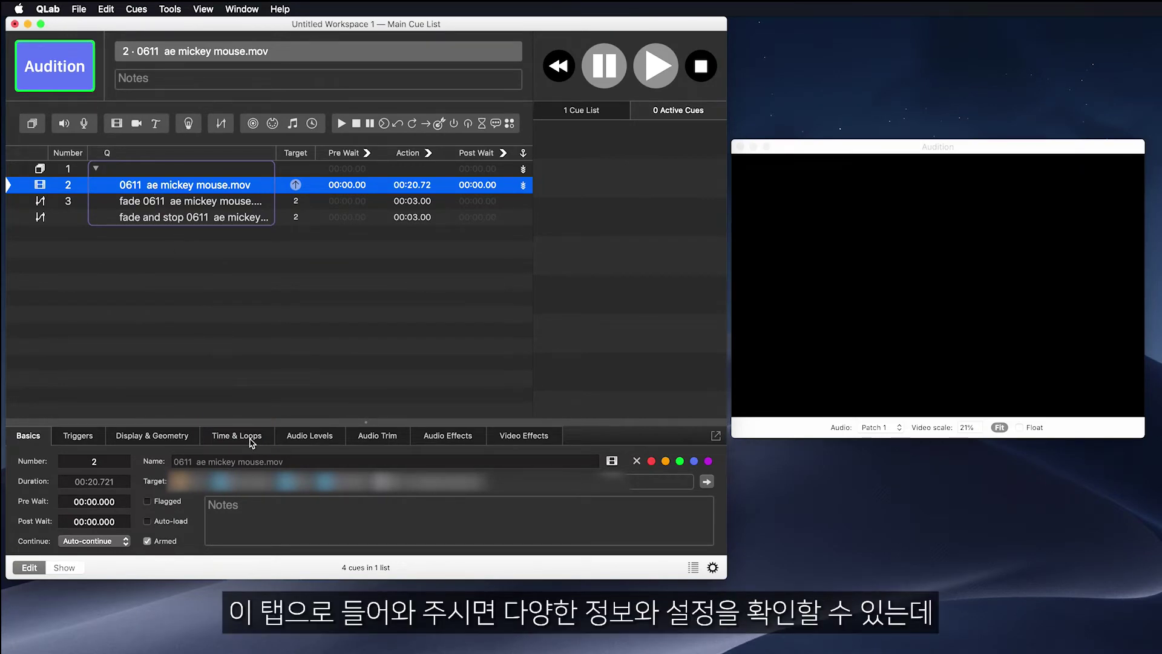
{"action": "left_click", "coordinate": [250, 438]}
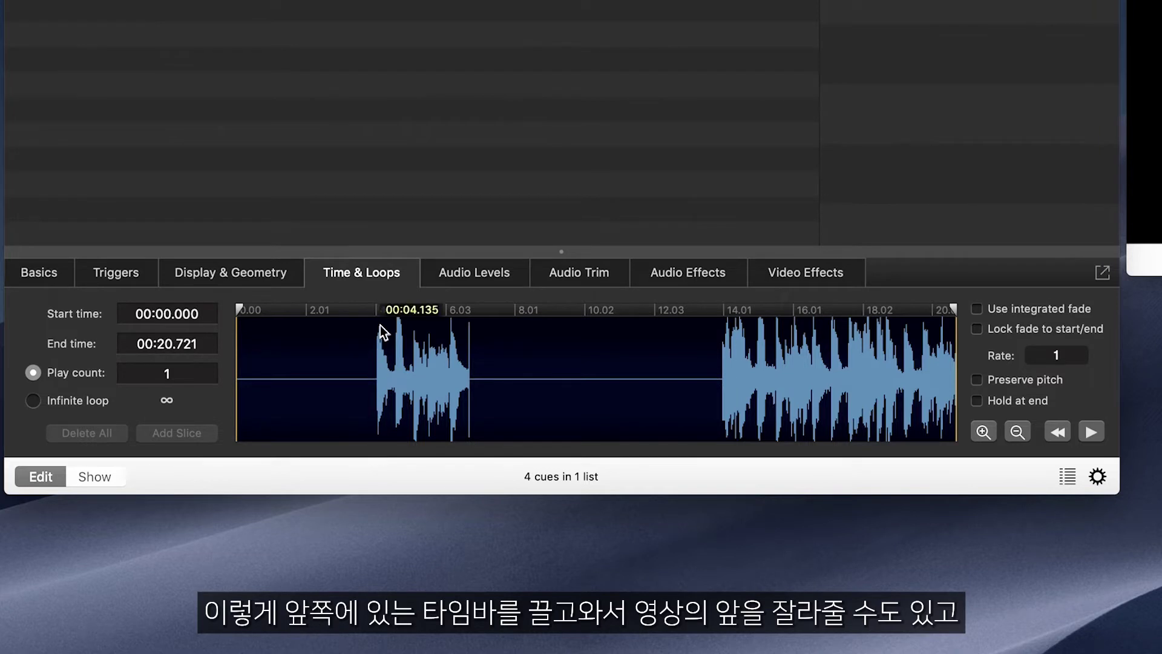
{"action": "left_click_drag", "start_coordinate": [237, 306], "coordinate": [375, 305]}
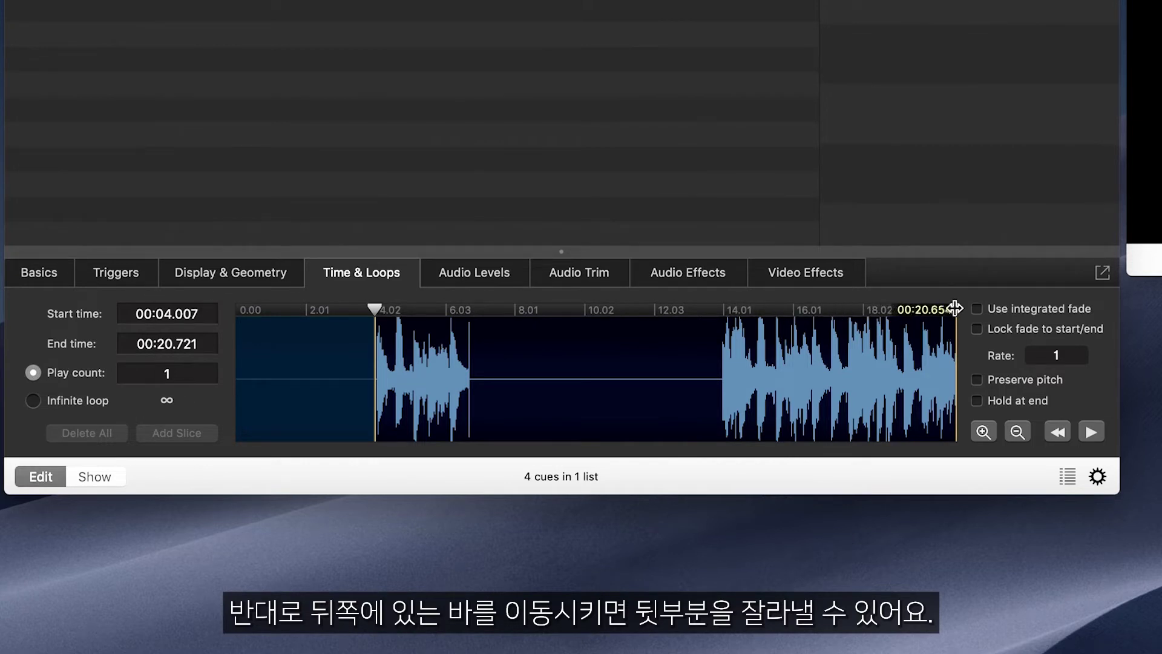
{"action": "left_click_drag", "start_coordinate": [955, 308], "coordinate": [483, 324]}
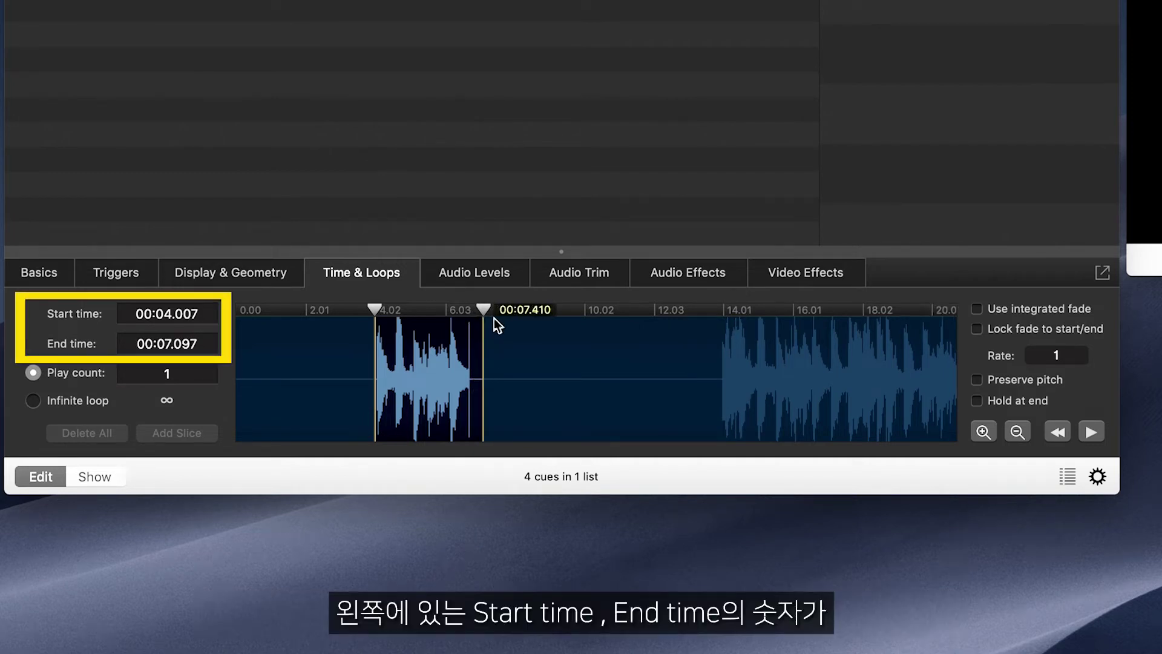
{"action": "mouse_move", "coordinate": [481, 309]}
{"action": "left_mouse_down"}
{"action": "mouse_move", "coordinate": [543, 310]}
{"action": "mouse_move", "coordinate": [507, 310]}
{"action": "left_mouse_up"}
{"action": "mouse_move", "coordinate": [375, 308]}
{"action": "left_mouse_down"}
{"action": "mouse_move", "coordinate": [318, 307]}
{"action": "mouse_move", "coordinate": [374, 310]}
{"action": "left_mouse_up"}
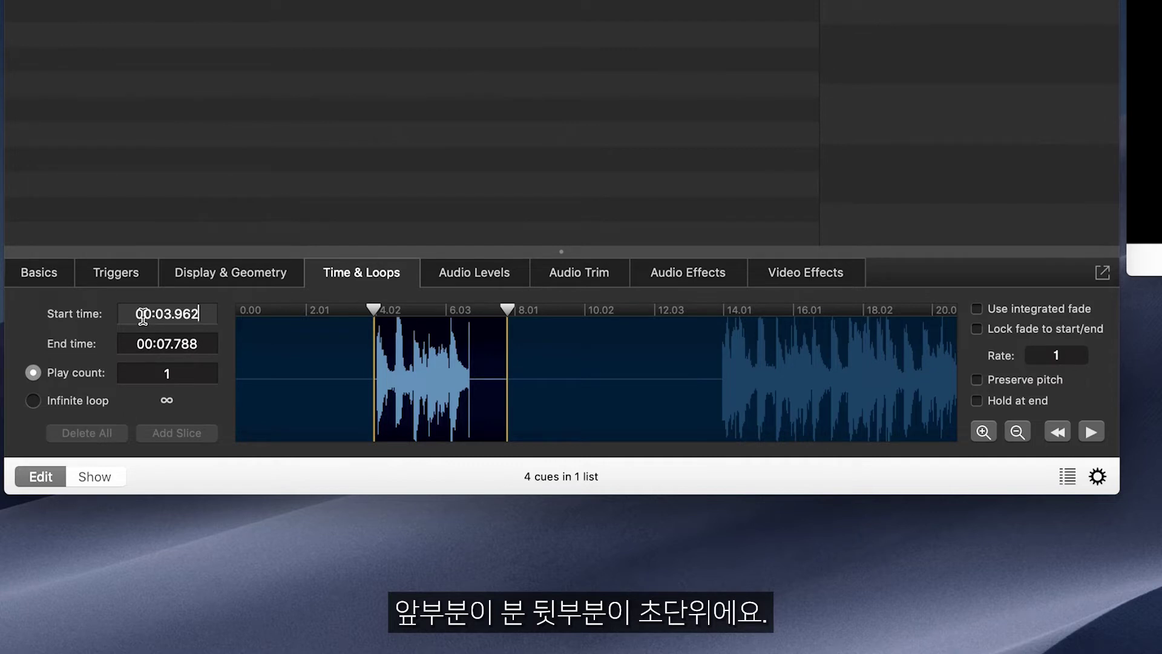
Step: Set the video cue's start time to 3 seconds
{"action": "left_click_drag", "start_coordinate": [151, 314], "coordinate": [223, 312]}
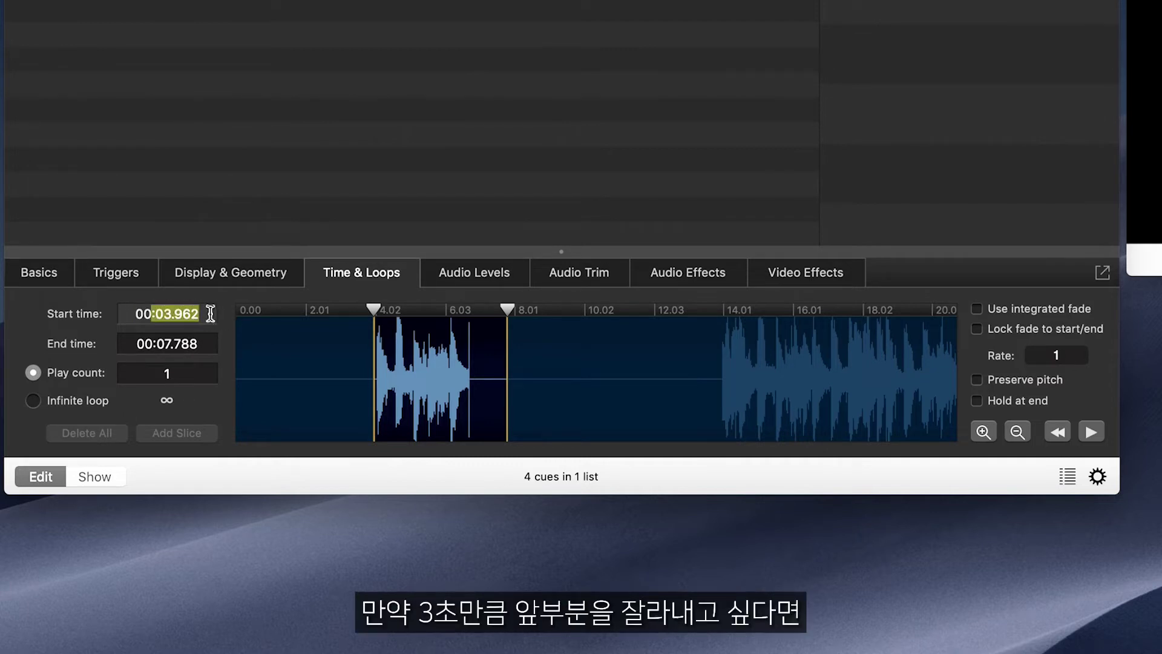
{"action": "left_click", "coordinate": [211, 312]}
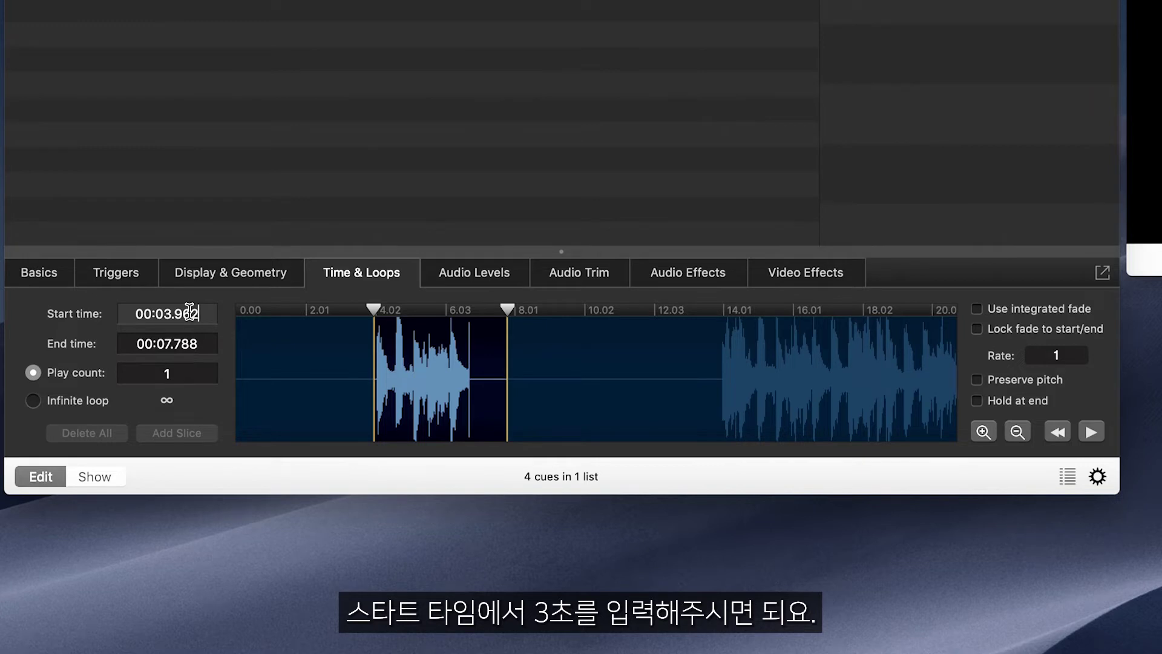
{"action": "key", "text": "super+a"}
{"action": "type", "text": "3"}
{"action": "key", "text": "Return"}
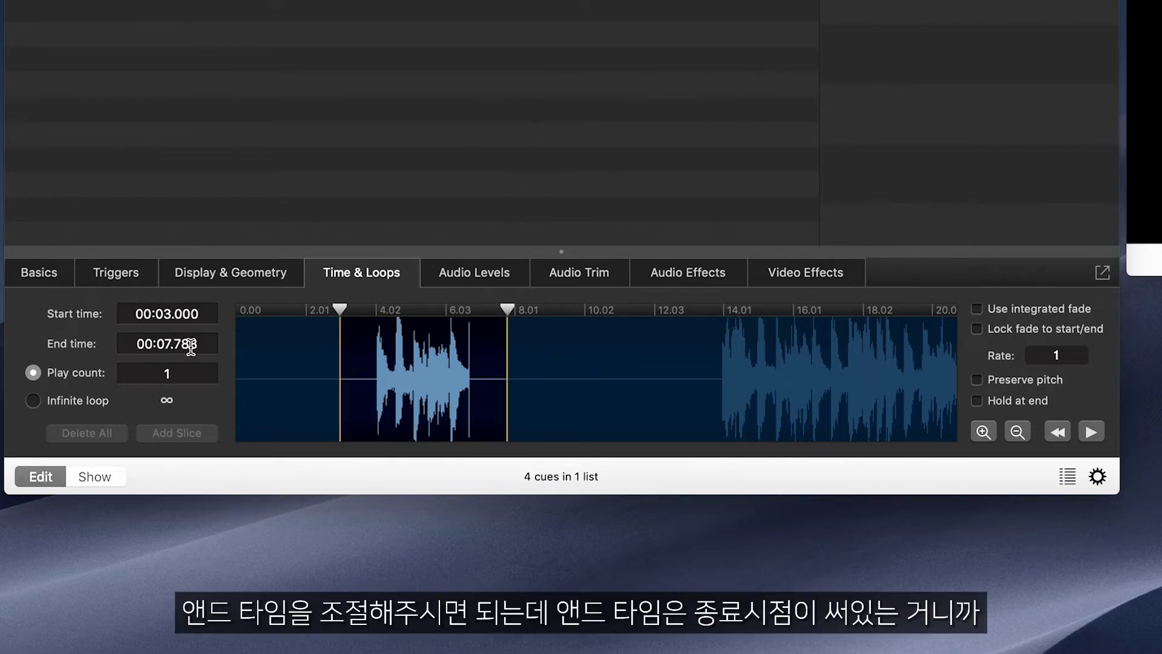
Step: Extend the end marker to the full length of the clip and set the cue's end time to 17 seconds
{"action": "left_click_drag", "start_coordinate": [508, 308], "coordinate": [955, 309]}
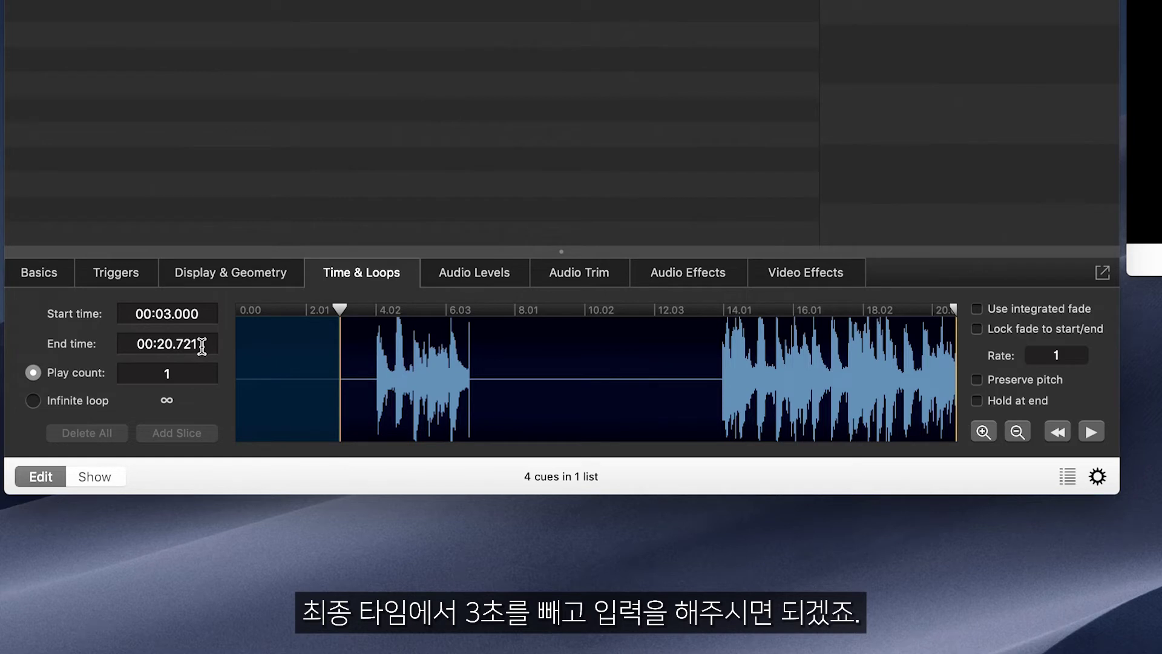
{"action": "double_click", "coordinate": [179, 340]}
{"action": "type", "text": "17"}
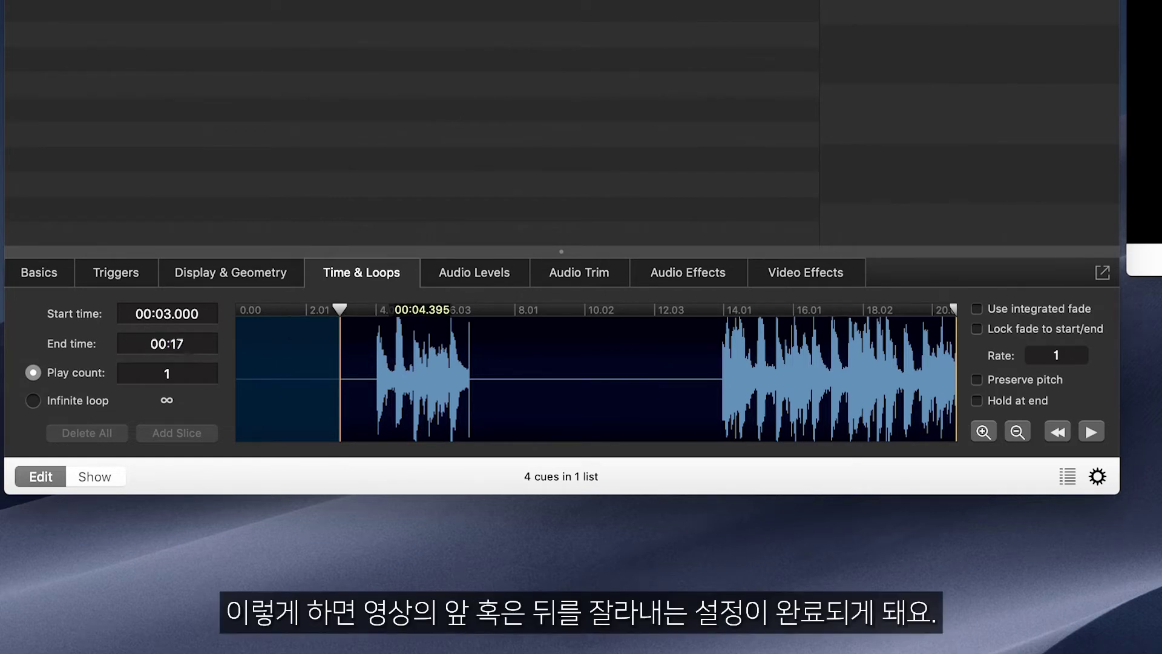
{"action": "key", "text": "Return"}
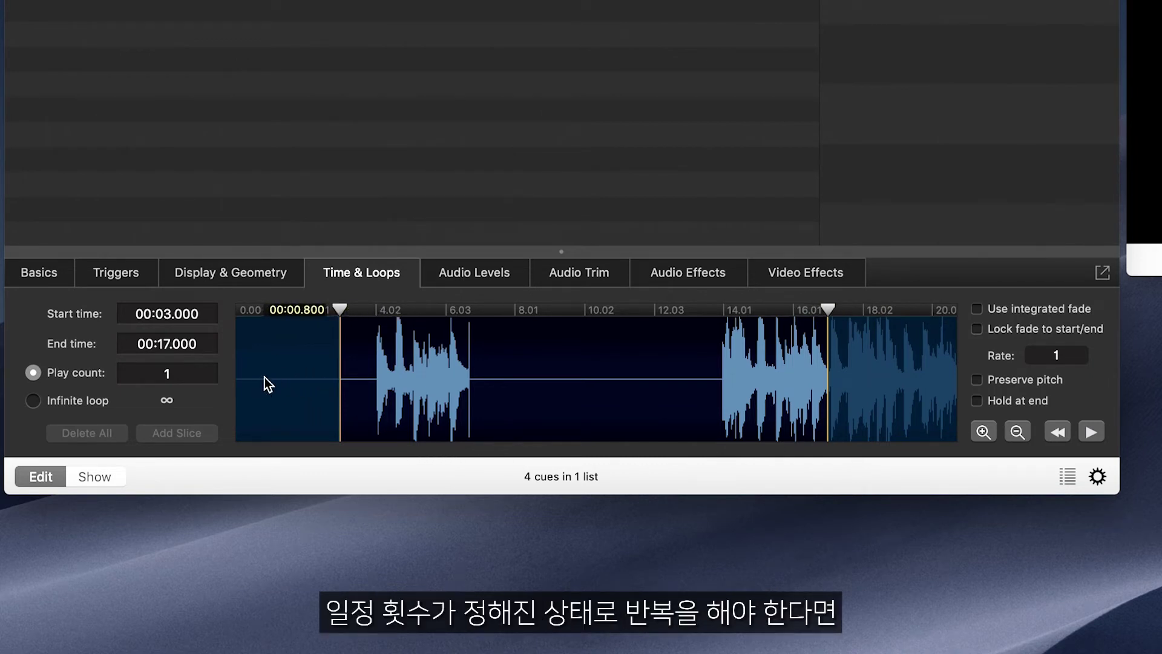
Step: Try a play count of 2 for the video cue and set it back to 1
{"action": "left_click", "coordinate": [184, 371]}
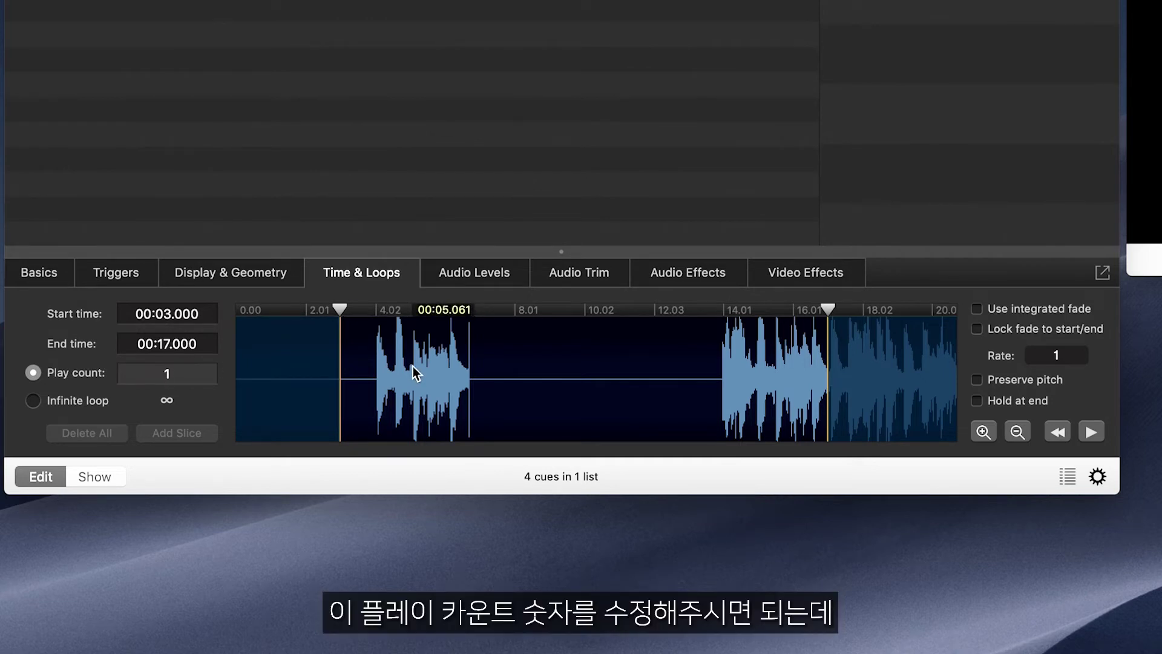
{"action": "type", "text": "2"}
{"action": "key", "text": "Return"}
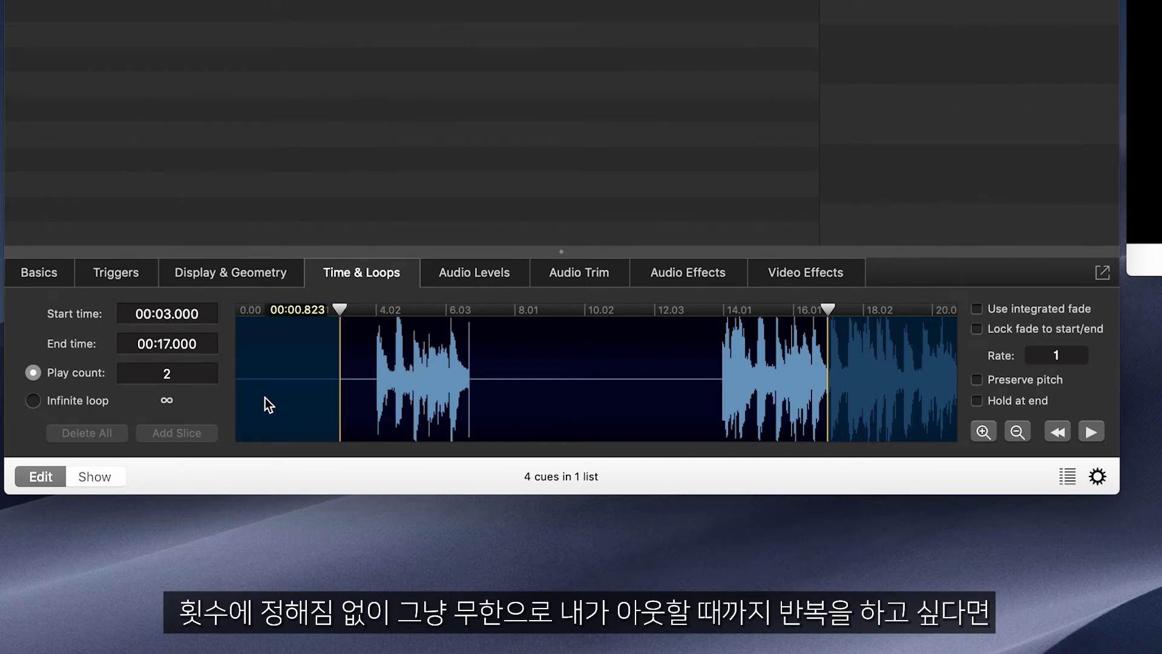
{"action": "left_click", "coordinate": [176, 377]}
{"action": "type", "text": "1"}
{"action": "key", "text": "Return"}
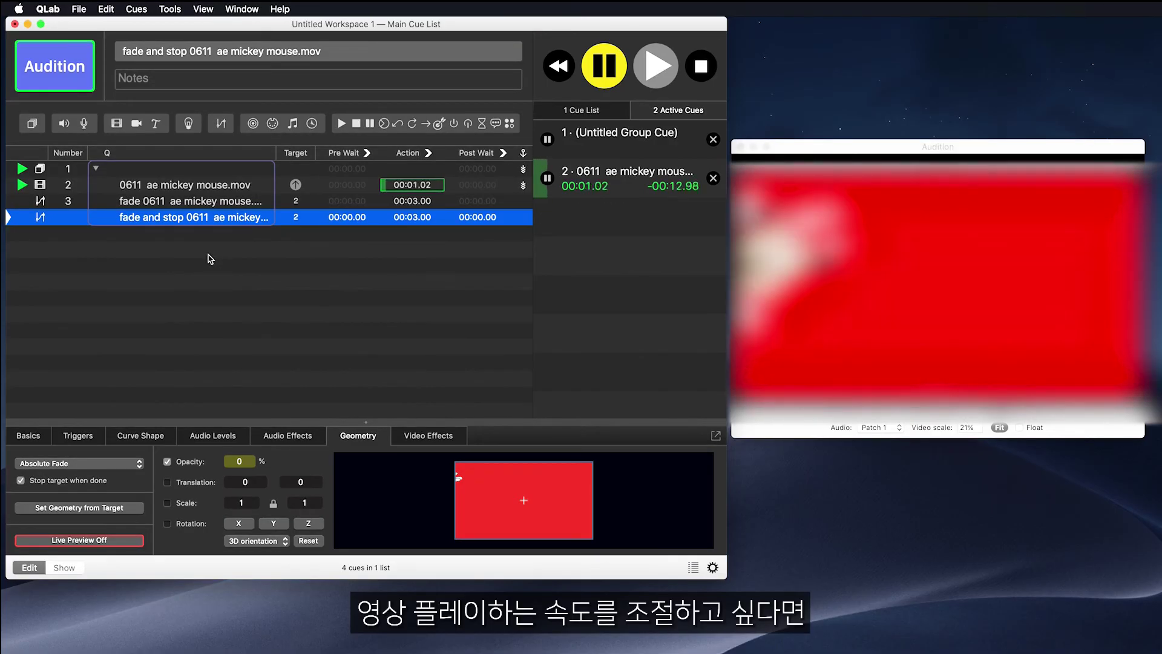
Step: Select the 0611 ae mickey mouse.mov cue again and speed up its playback rate to 1.5
{"action": "left_click", "coordinate": [226, 188]}
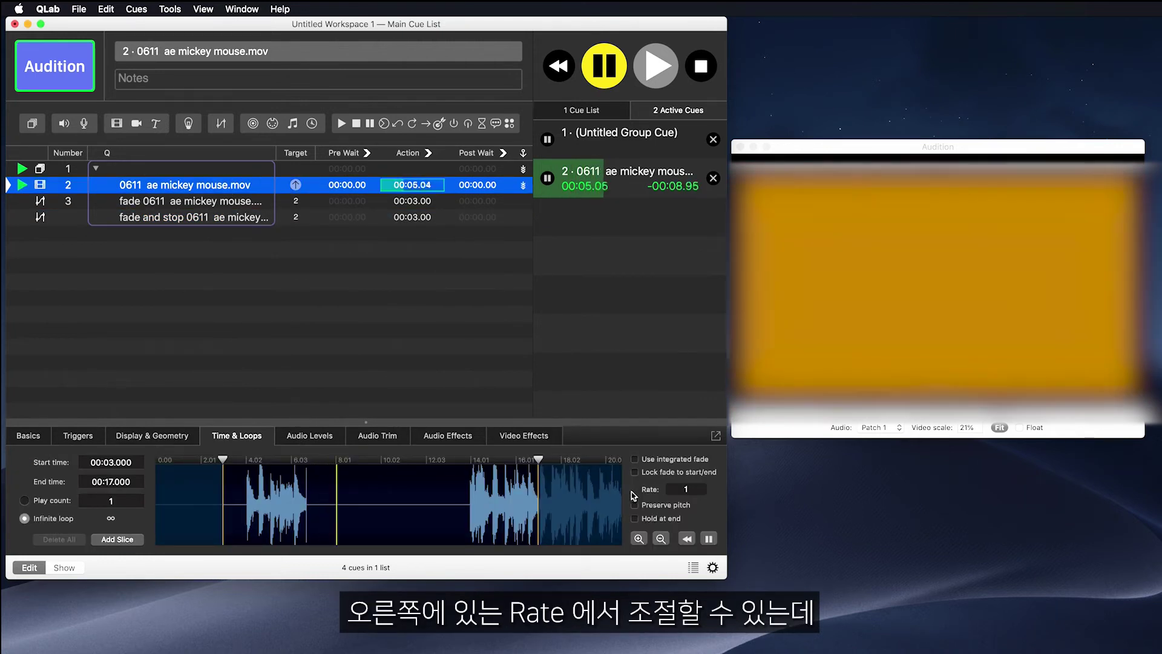
{"action": "left_click", "coordinate": [691, 490]}
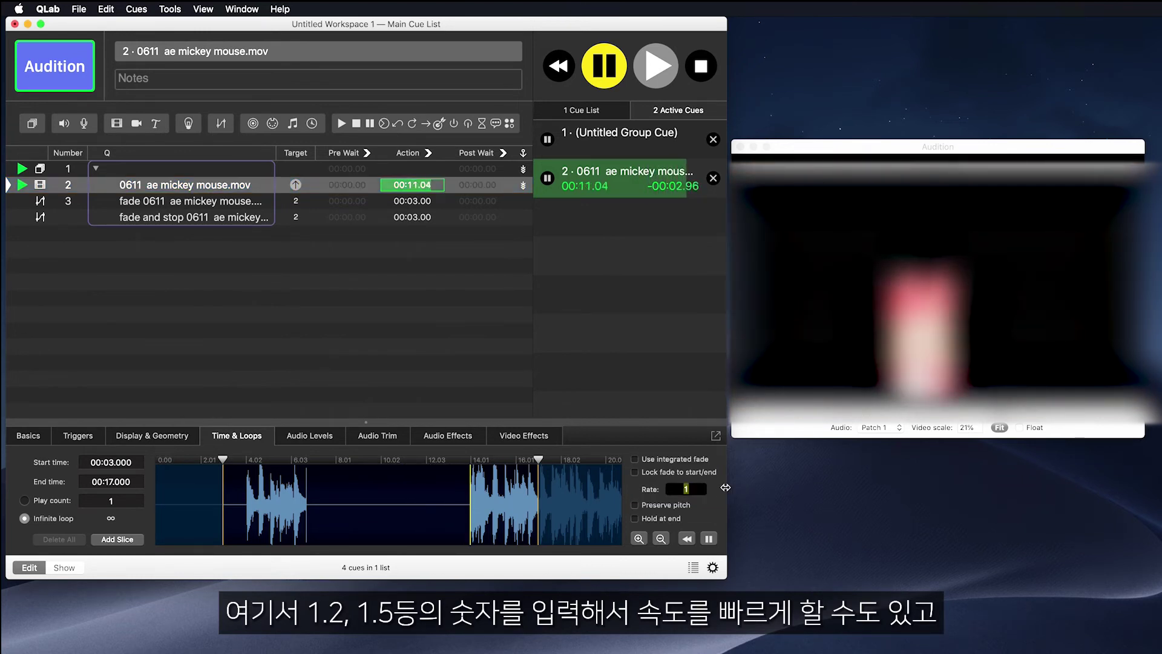
{"action": "type", "text": ".5"}
{"action": "key", "text": "Return"}
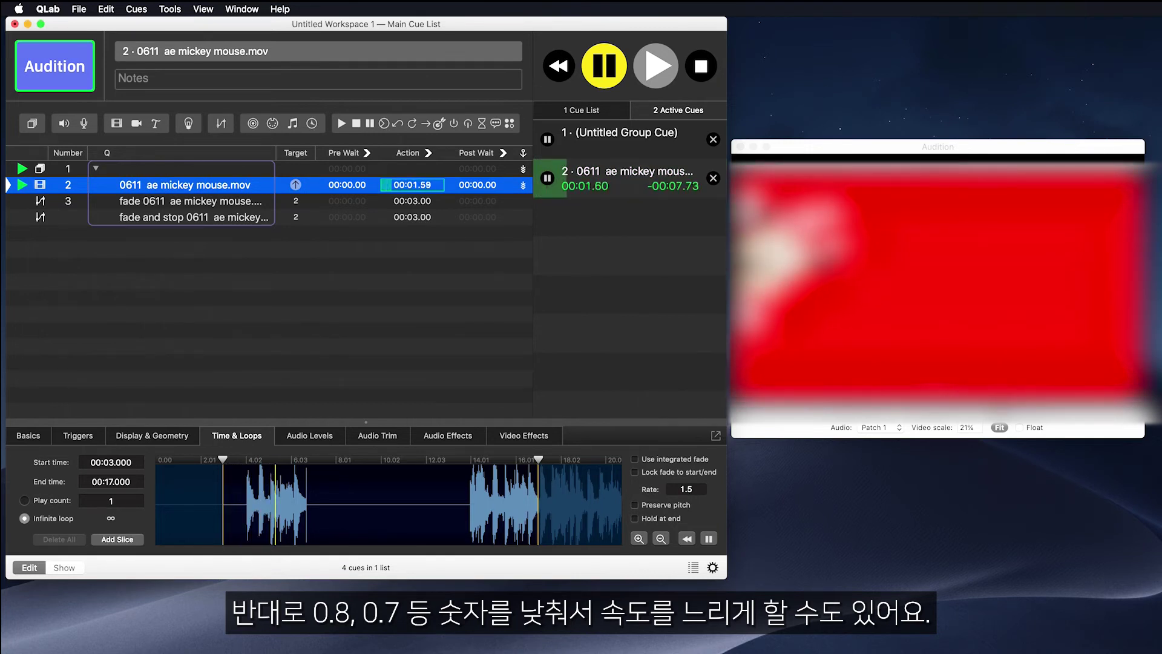
Step: Slow the video cue down by setting its playback rate to 0.8
{"action": "left_click", "coordinate": [686, 489]}
{"action": "type", "text": ".8"}
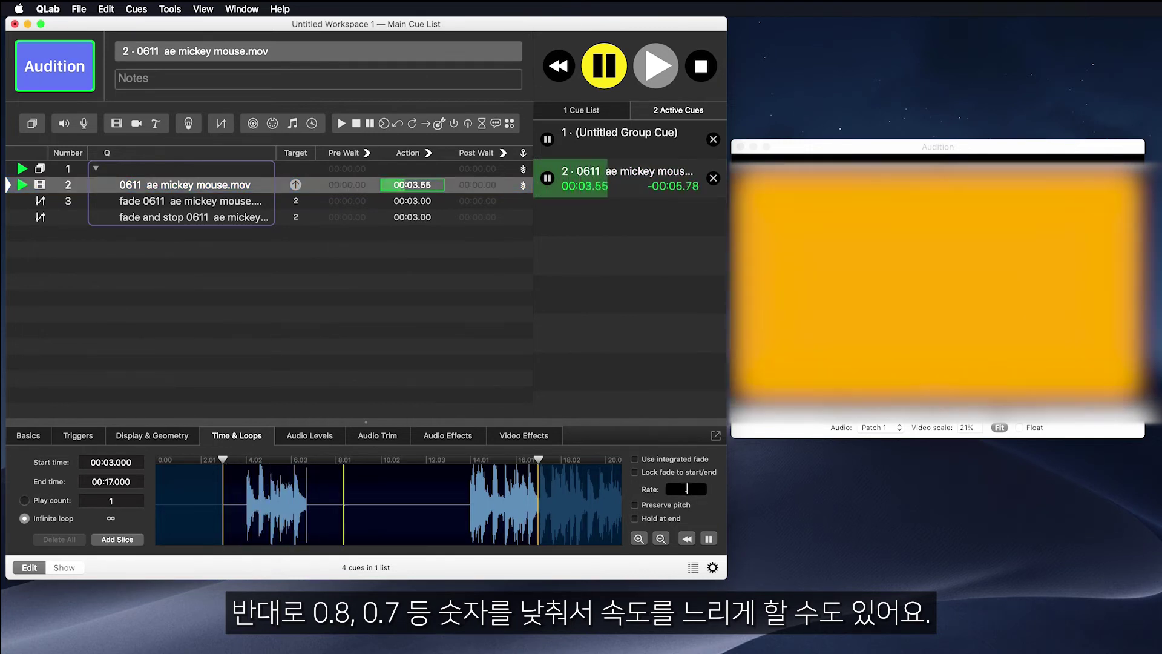
{"action": "key", "text": "Return"}
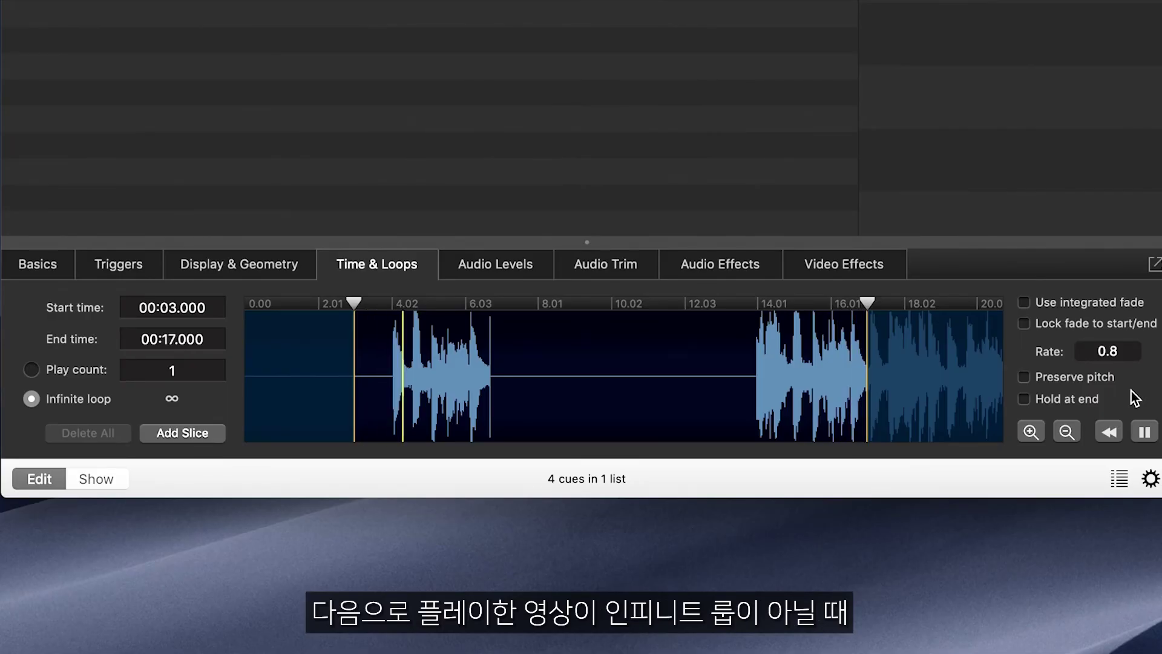
Step: Switch the video cue from infinite loop to its play count and enable Hold at end
{"action": "left_click", "coordinate": [59, 370]}
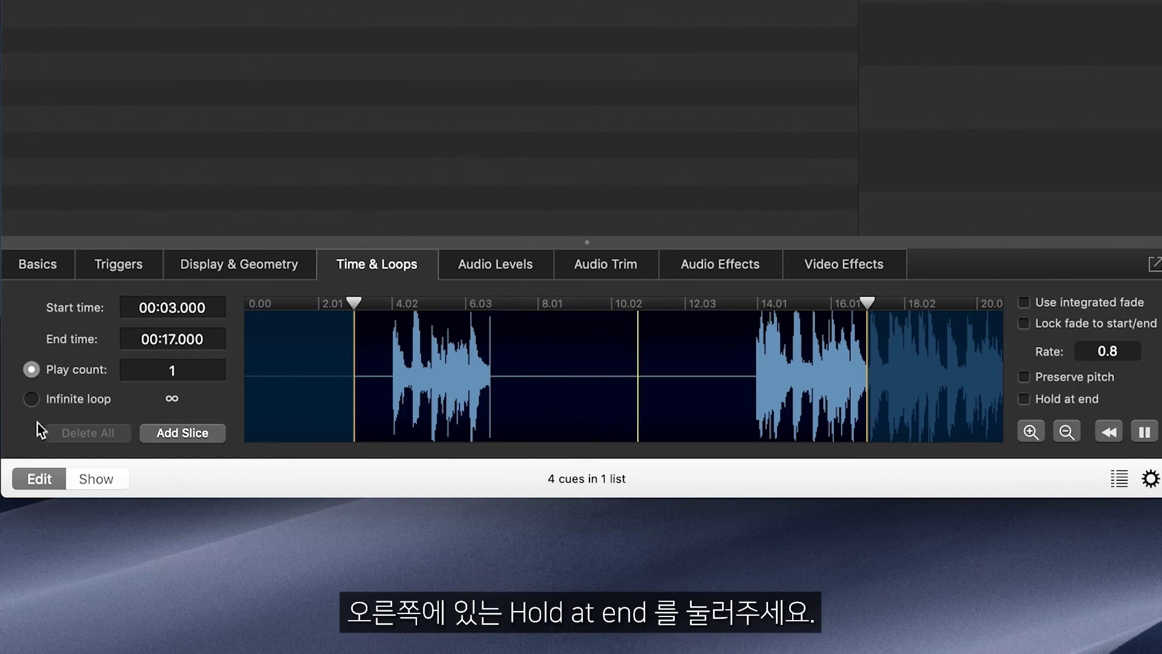
{"action": "left_click", "coordinate": [1029, 402]}
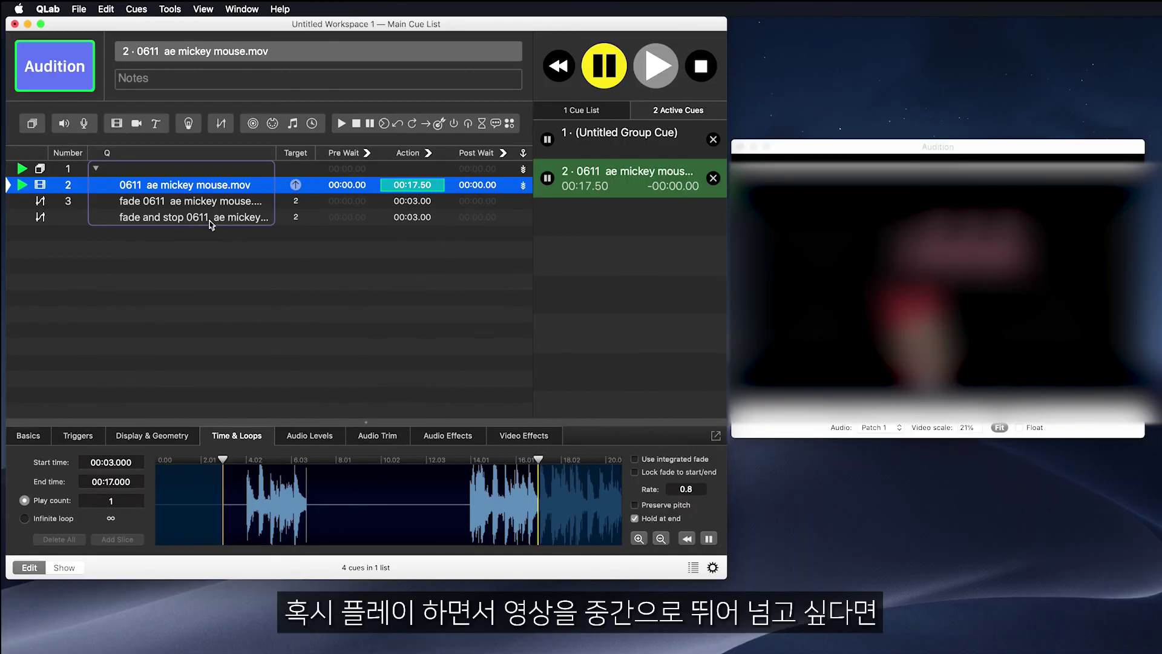
Step: Run the fade and stop cue to end the held video, and start playback again from the 0611 ae mickey mouse.mov cue
{"action": "left_click", "coordinate": [213, 217]}
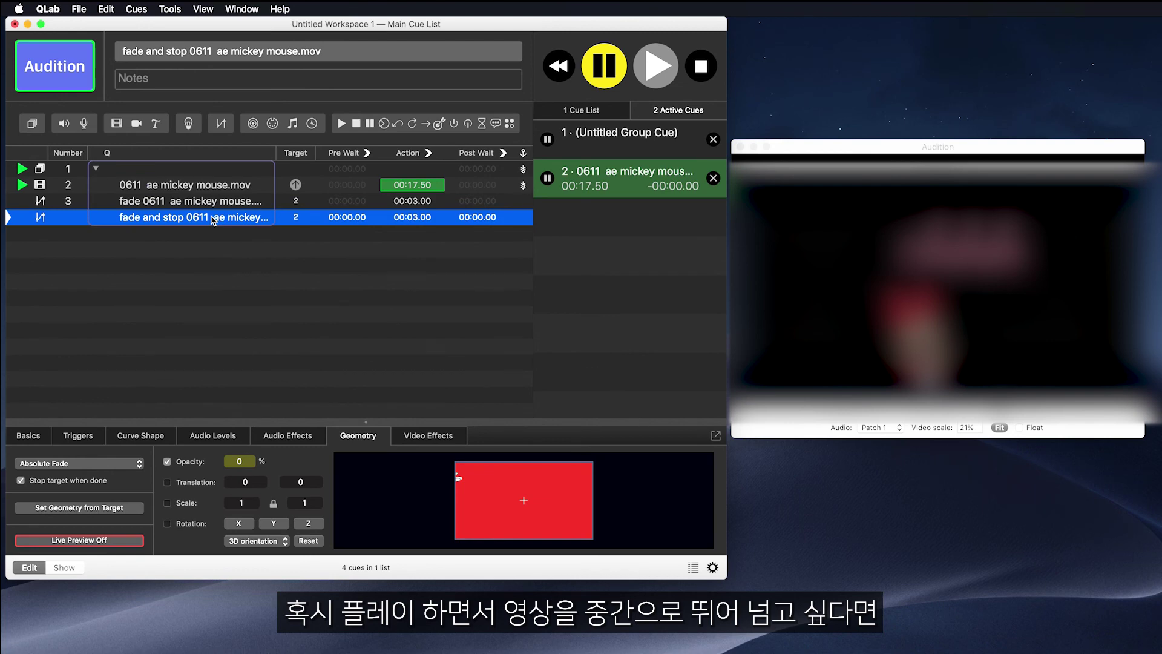
{"action": "key", "text": "space"}
{"action": "left_click", "coordinate": [216, 185]}
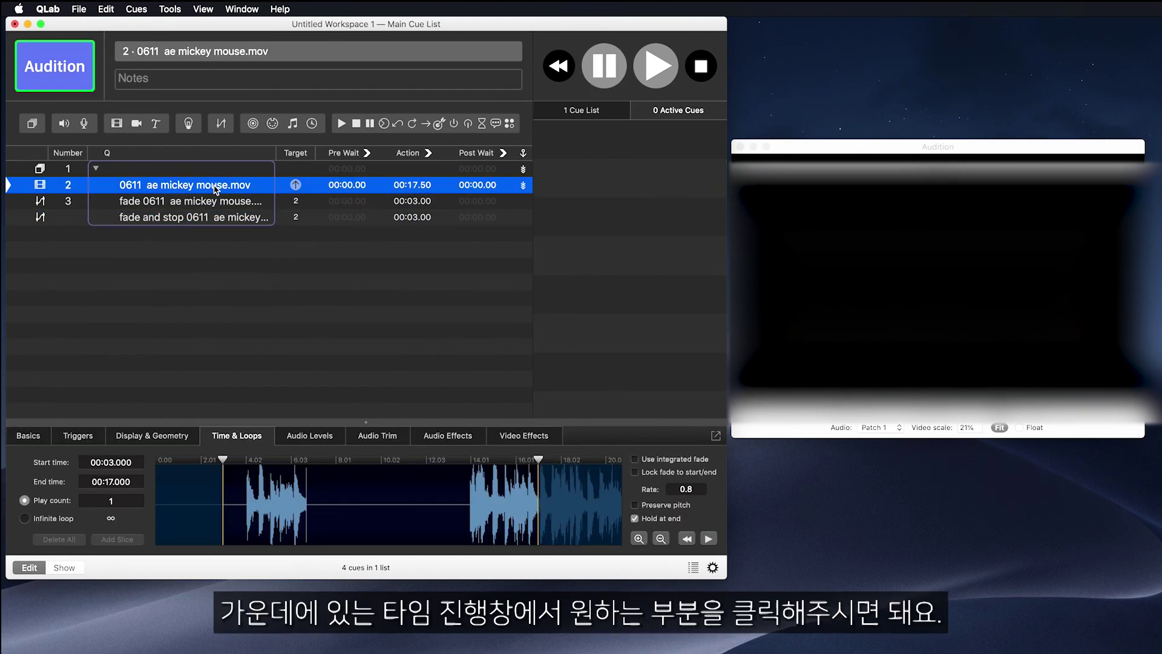
{"action": "key", "text": "space"}
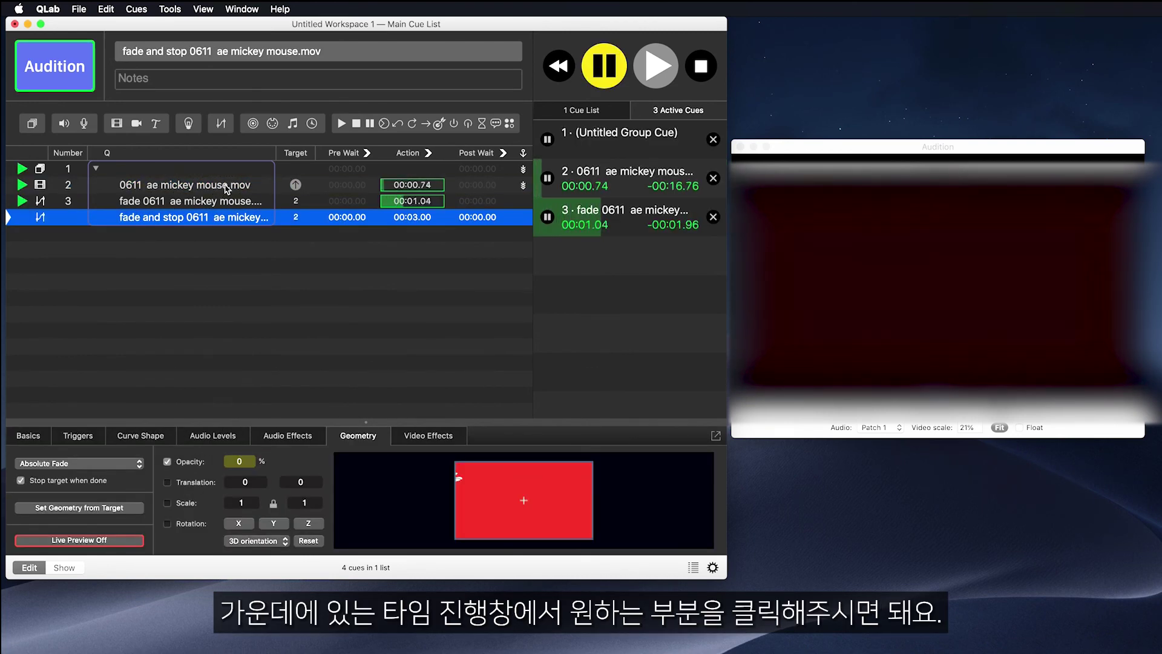
Step: Skip the playing video to a later point on its waveform timeline and change the playback position through its active cue progress
{"action": "left_click", "coordinate": [230, 185]}
{"action": "left_click", "coordinate": [426, 509]}
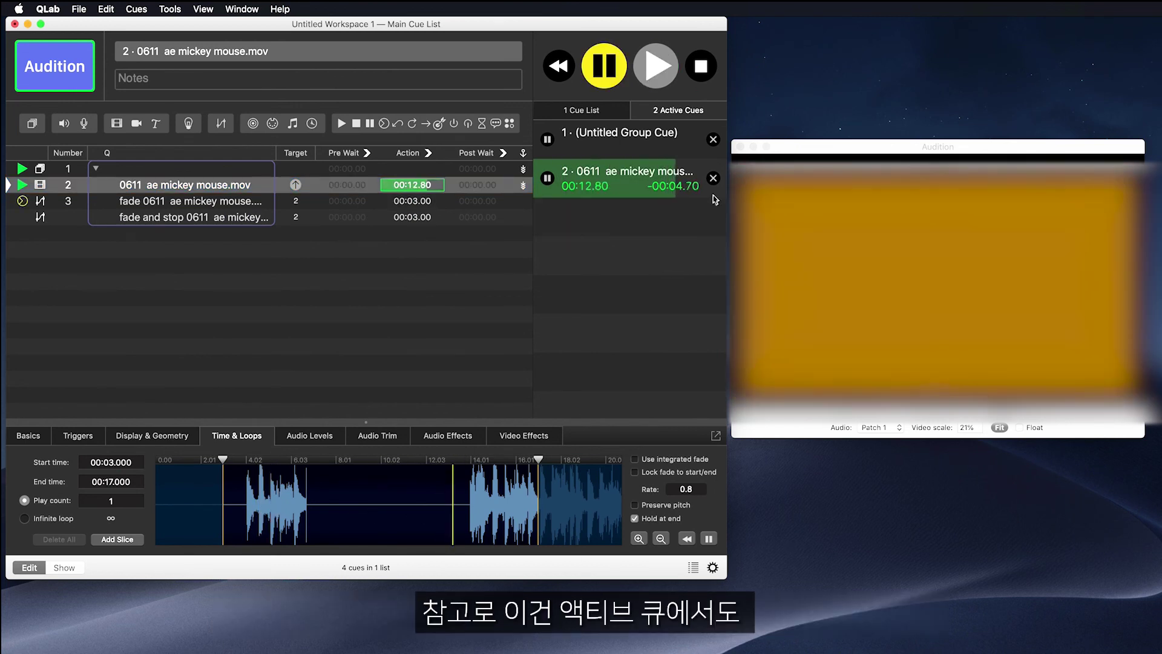
{"action": "left_click", "coordinate": [650, 186]}
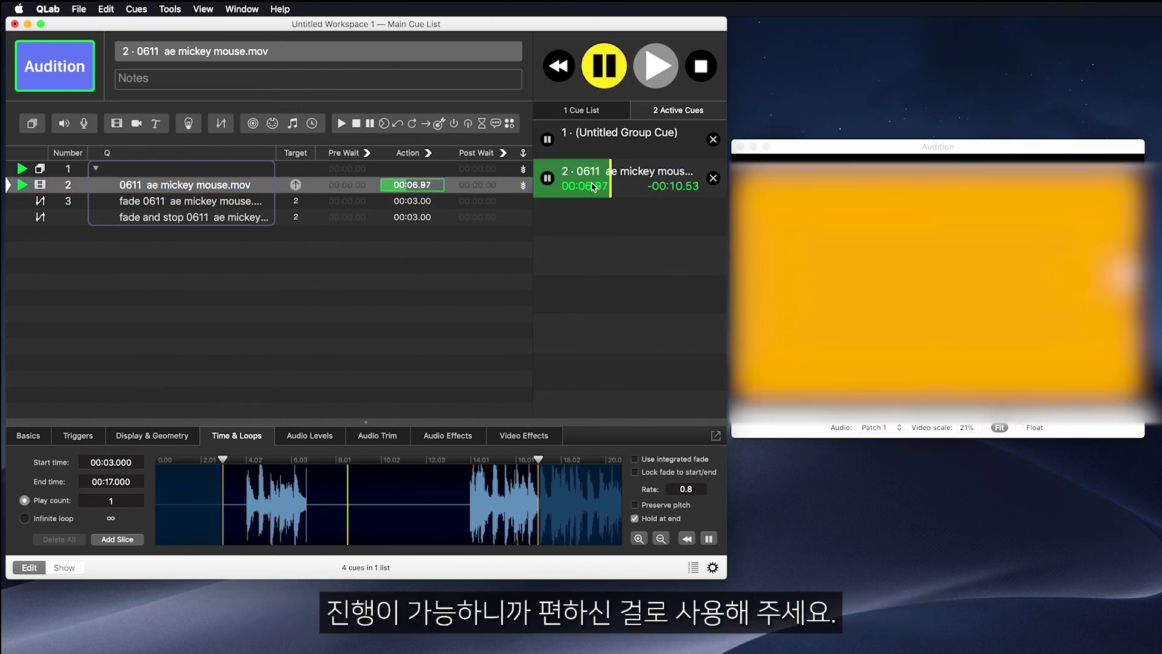